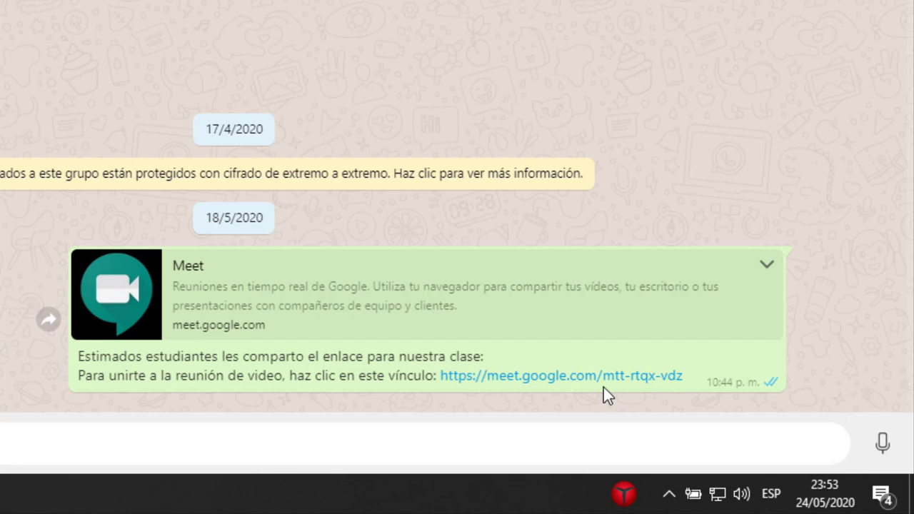
- Copy the meeting code from the class link in the WhatsApp message and paste it into Google Meet's meeting code field
drag(603, 378, 691, 389)
key(ctrl+c)
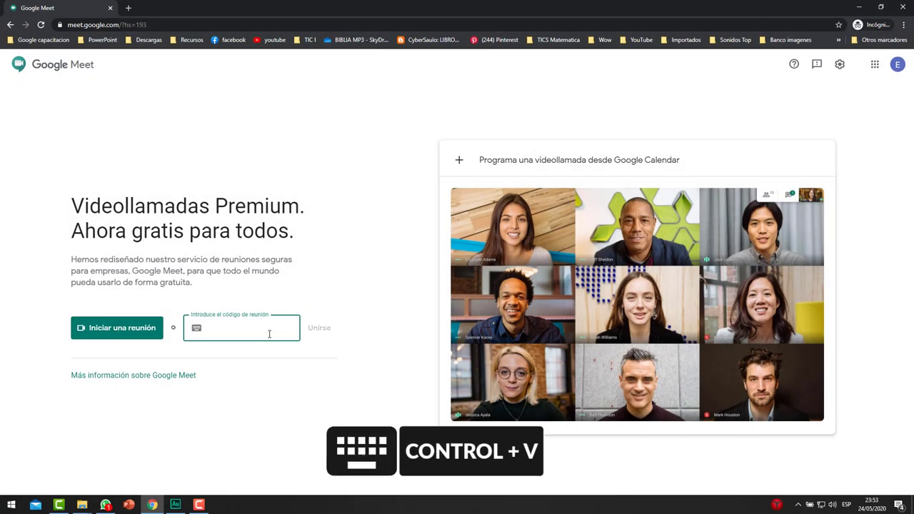
key(ctrl+v)
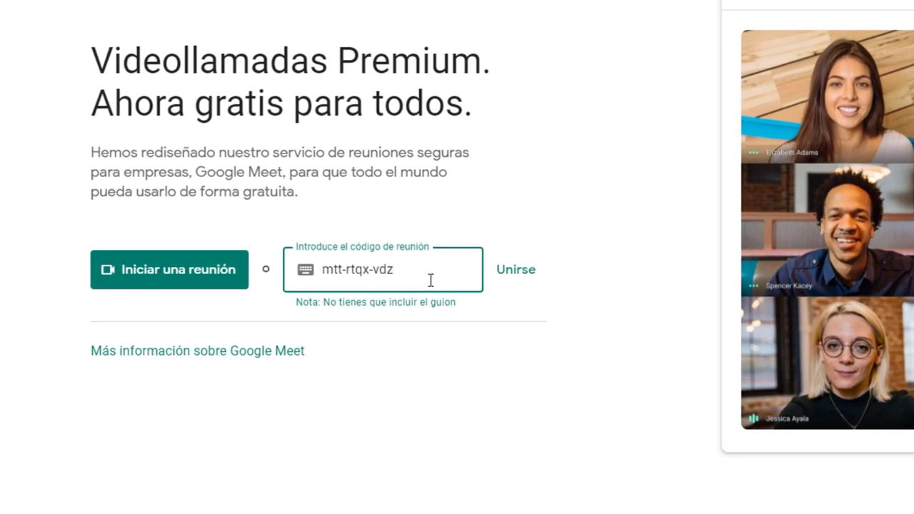
- Remove both hyphens from the pasted meeting code
key(Delete)
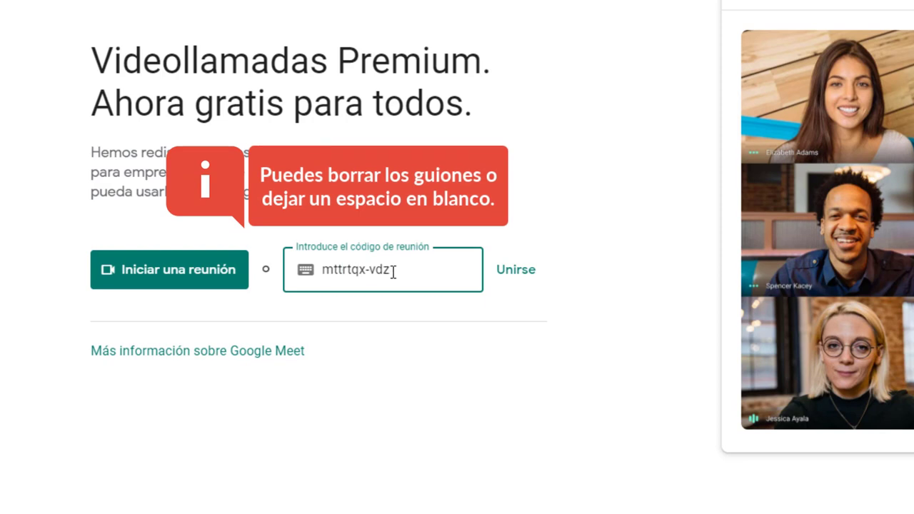
key(Right)
key(Right)
key(Right)
key(BackSpace)
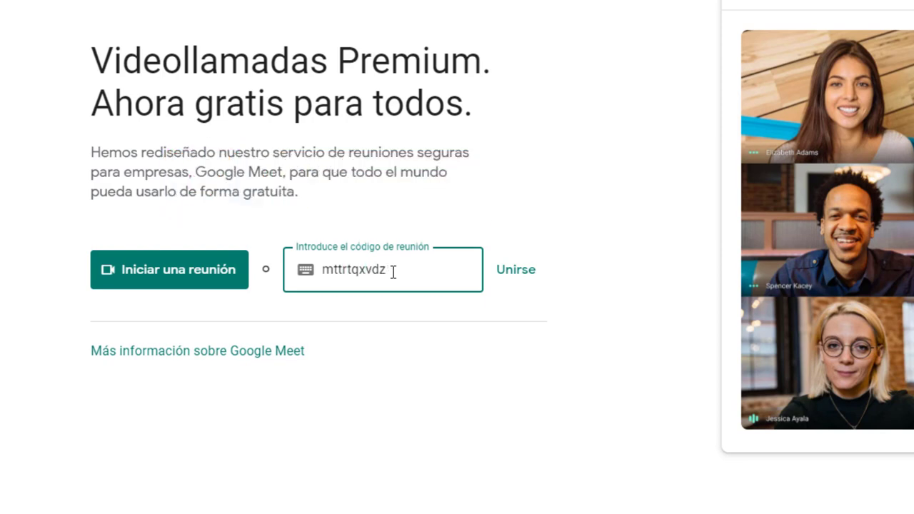
- Separate the three groups of the meeting code with blank spaces and join the meeting
text(-)
key(Left)
key(Left)
key(Left)
key(Left)
key(Left)
key(Left)
key(BackSpace)
key(Right)
key(Right)
key(Right)
key(Right)
key(Right)
key(BackSpace)
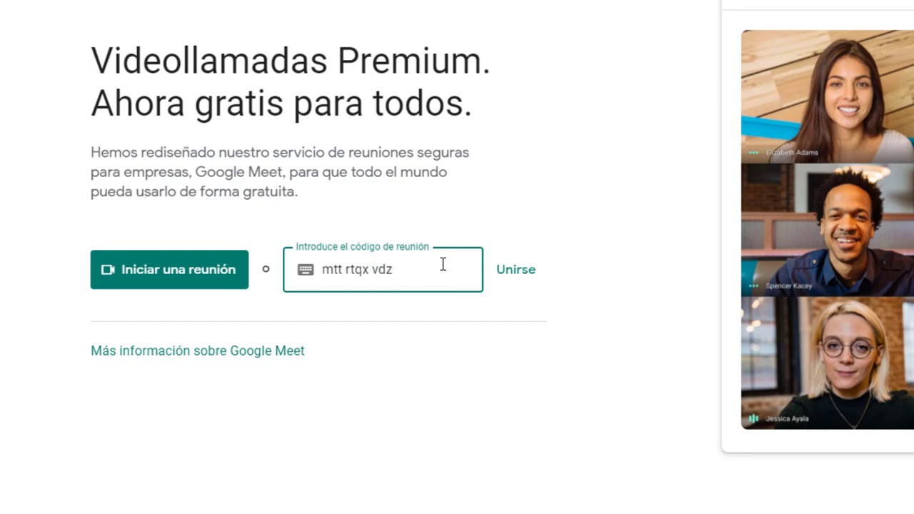
click(532, 278)
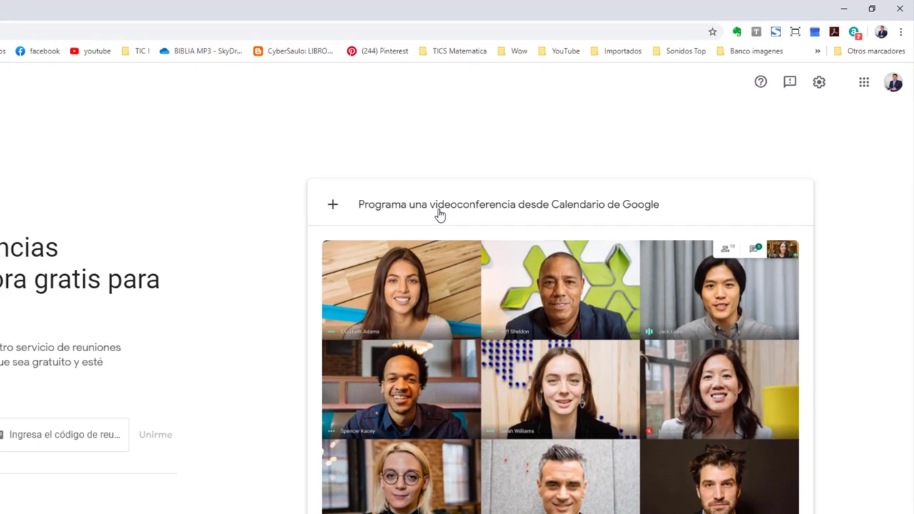
- Start scheduling a videoconference from Google Calendar and title the event "Clase de computación"
click(522, 161)
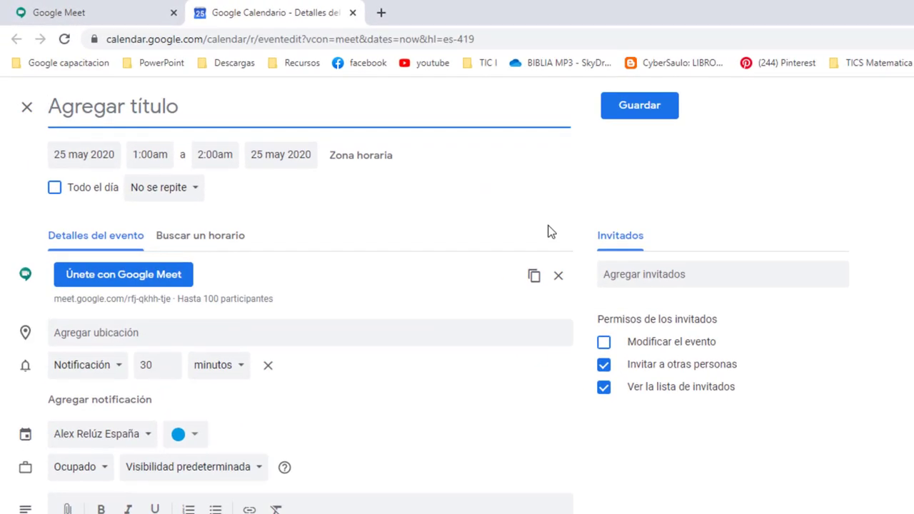
text(Clase )
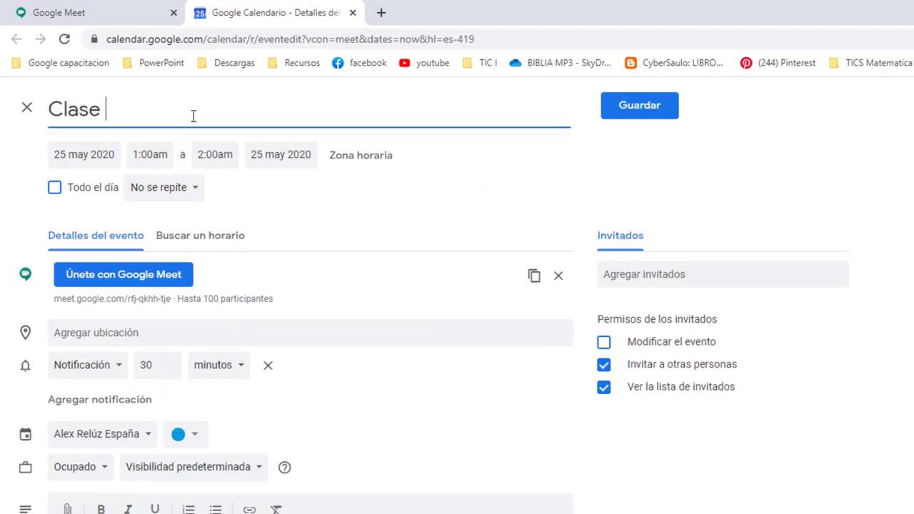
text(de computación)
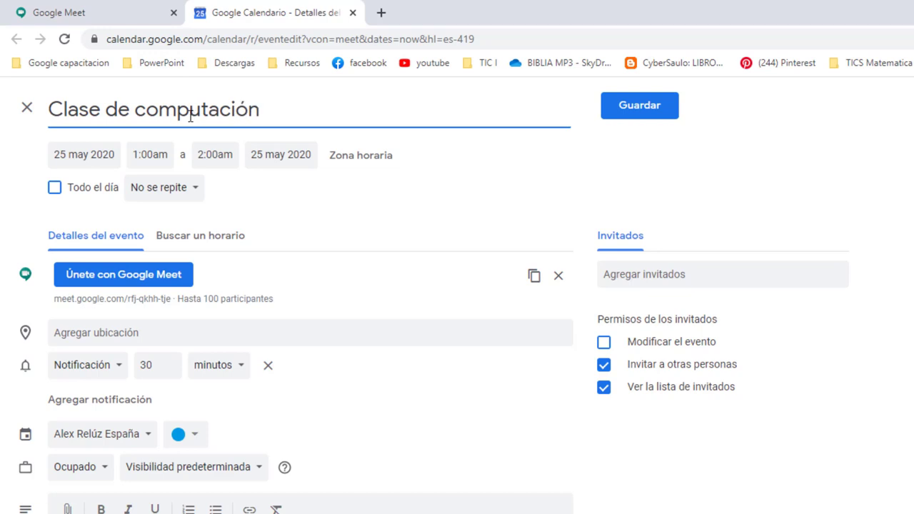
- Set the event to start at 9:30am and end at 11:30am, keeping the date 25 May 2020
click(99, 157)
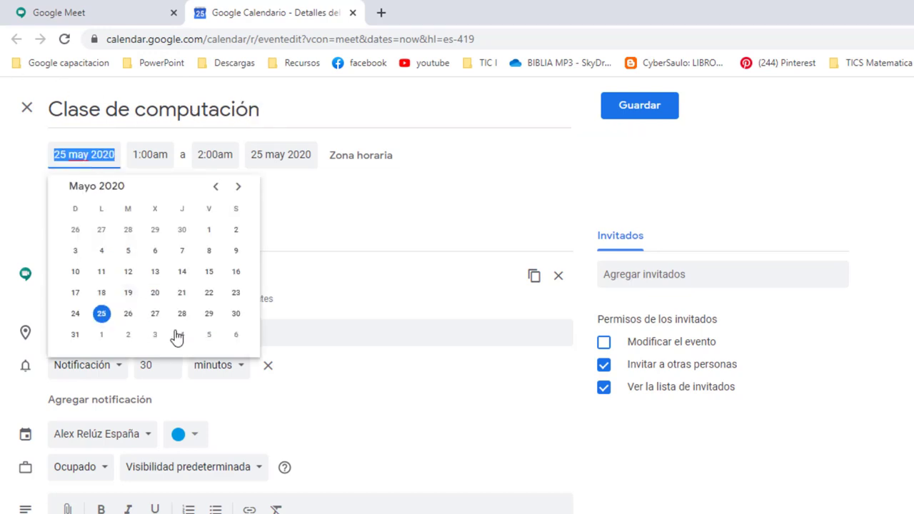
click(23, 198)
click(145, 150)
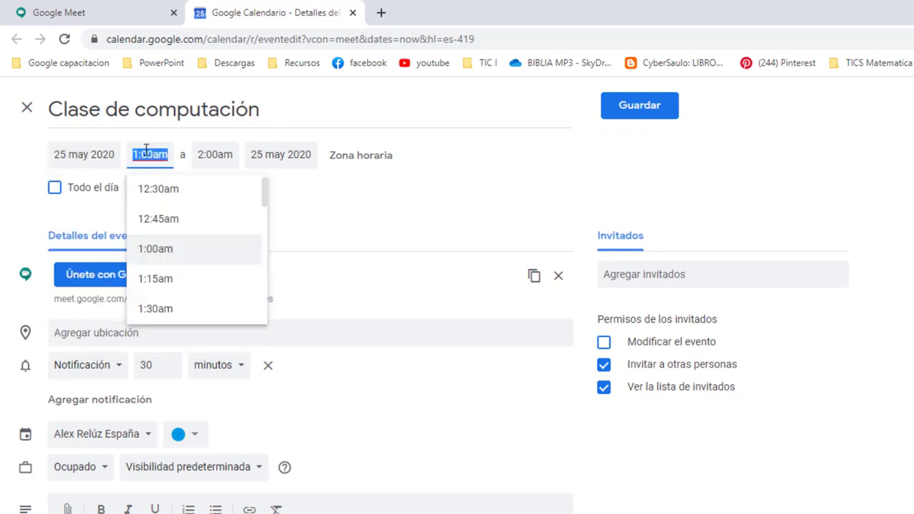
scroll(182, 264, down, 12)
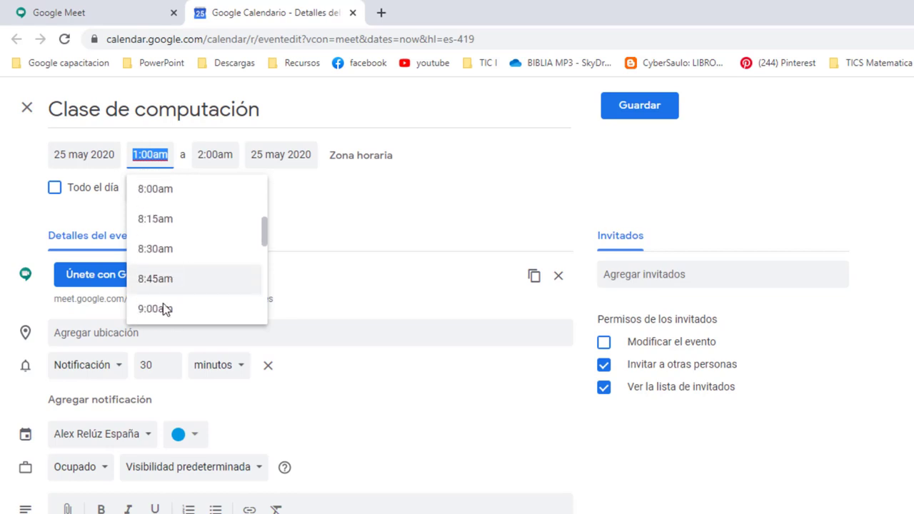
click(164, 308)
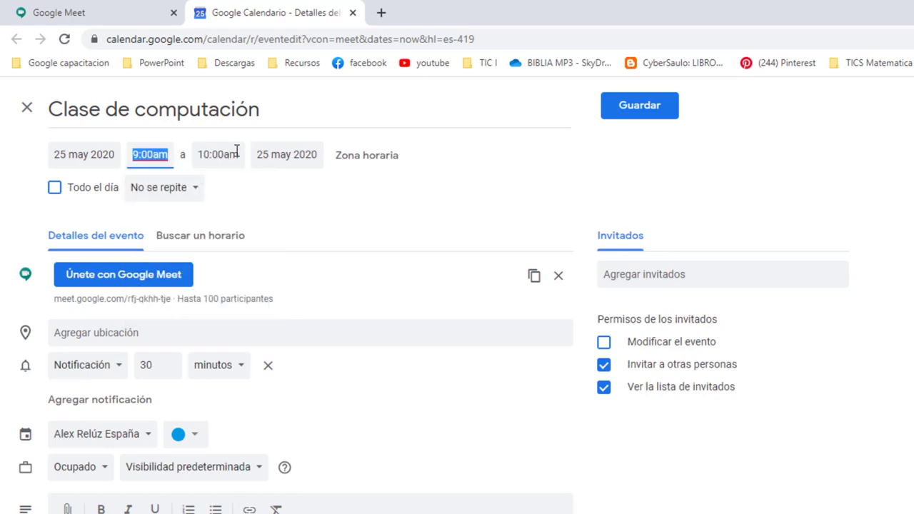
click(163, 153)
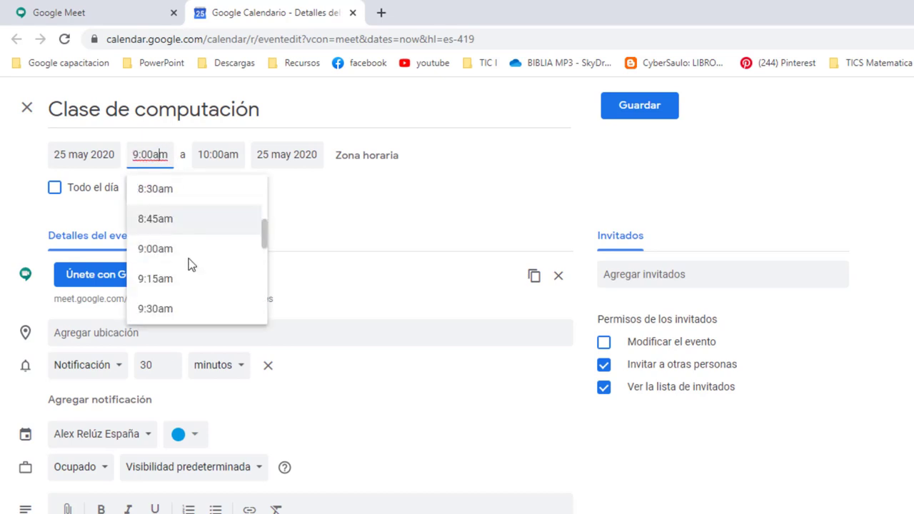
click(173, 307)
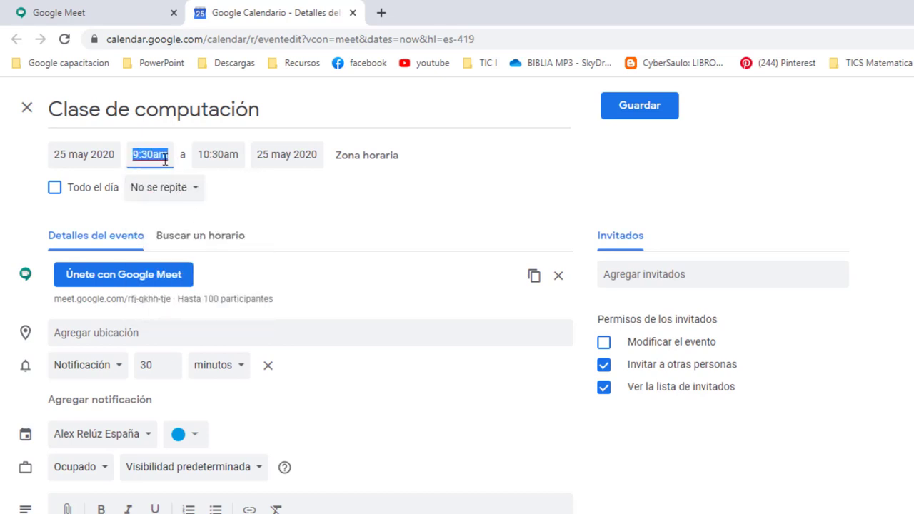
key(shift+Tab)
click(224, 153)
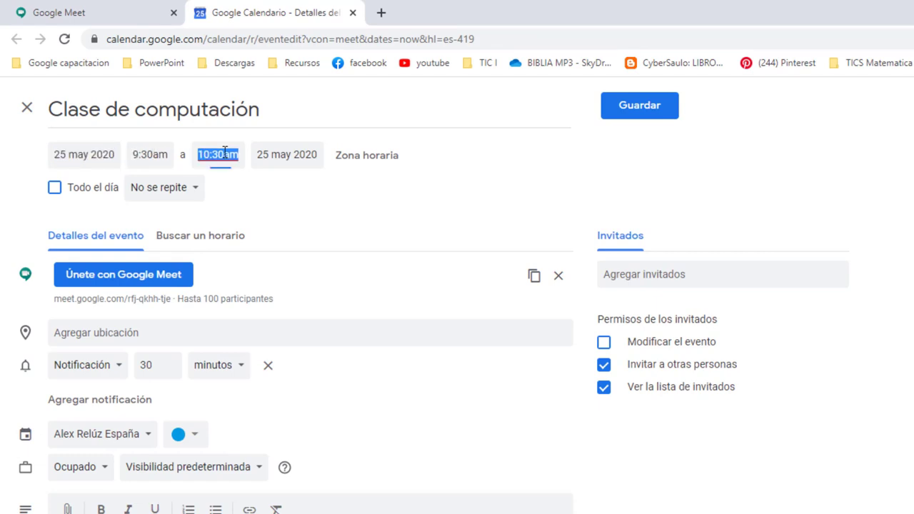
click(259, 309)
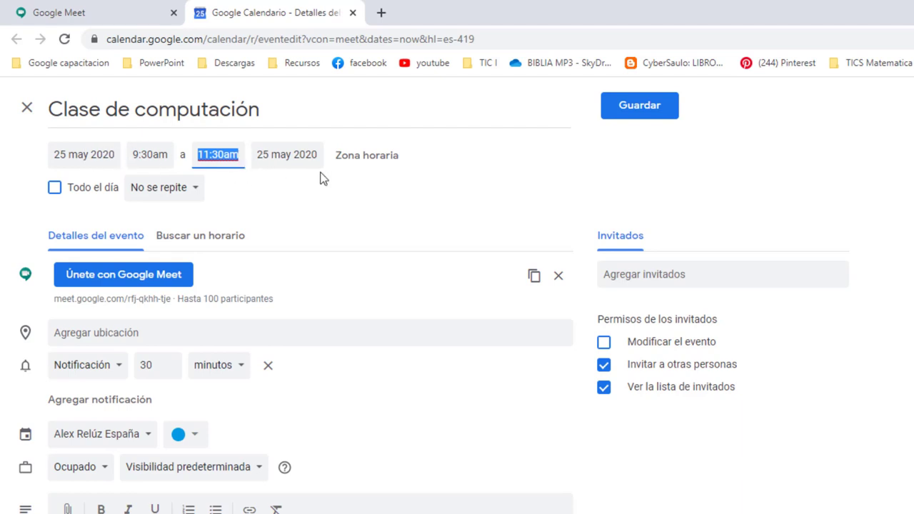
- Accept (GMT-05:00) Peru Standard Time as the event's time zone
click(382, 167)
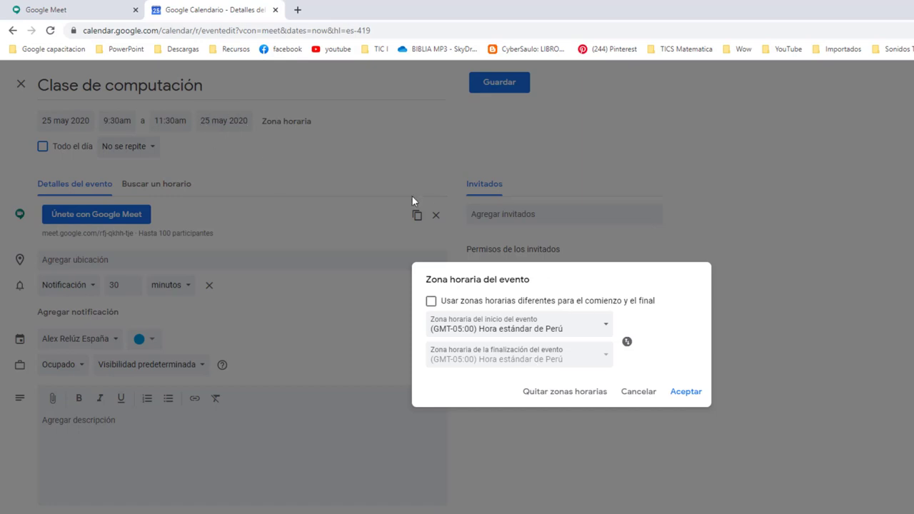
click(685, 392)
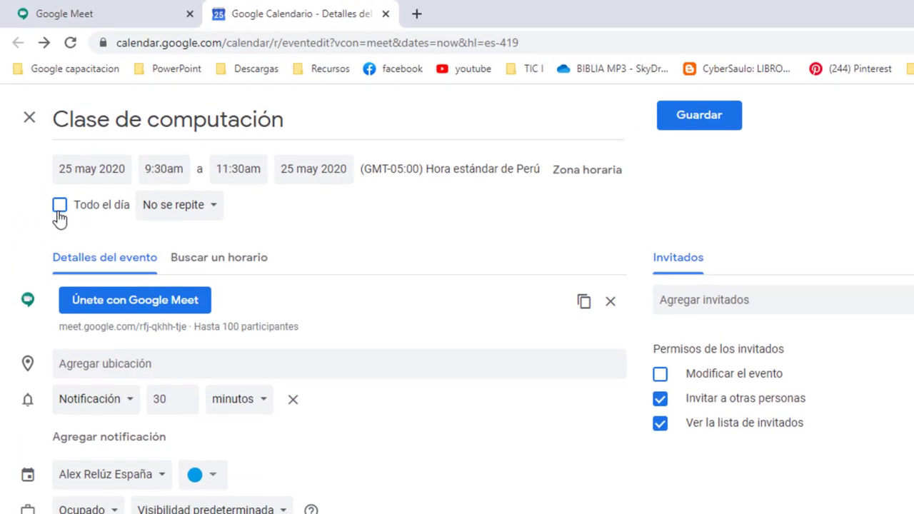
- Try the event's all-day option, switch it off again, and review the available repetition choices
click(59, 207)
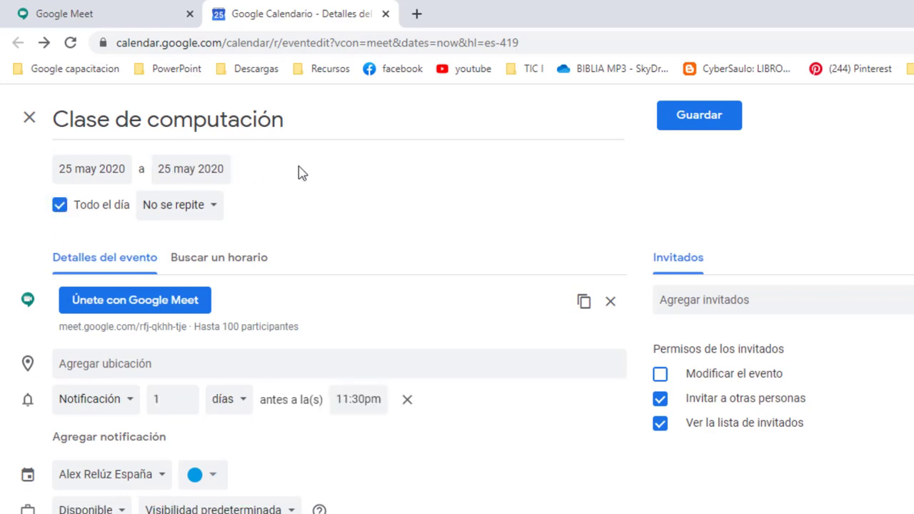
click(58, 207)
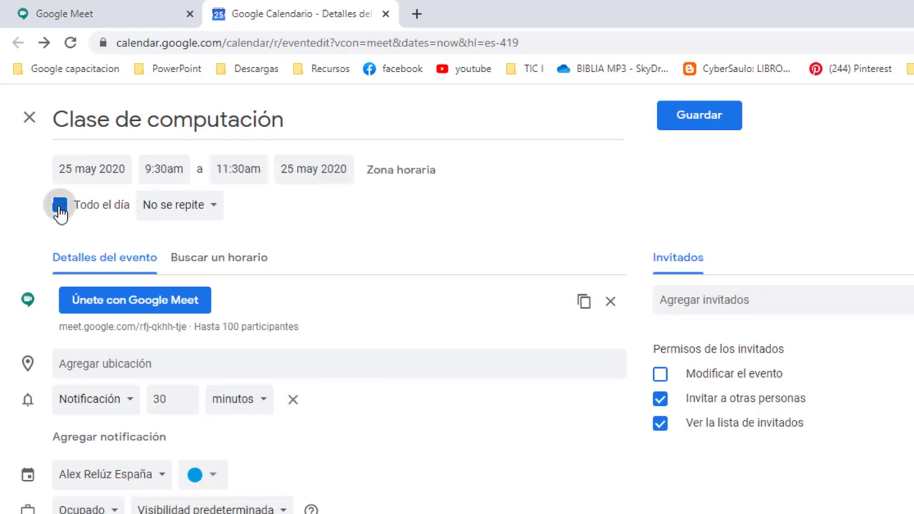
click(209, 211)
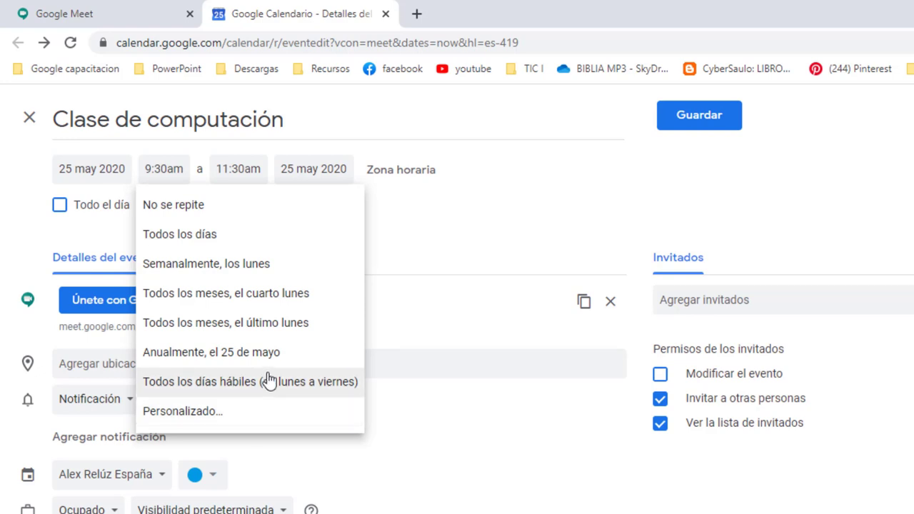
click(393, 270)
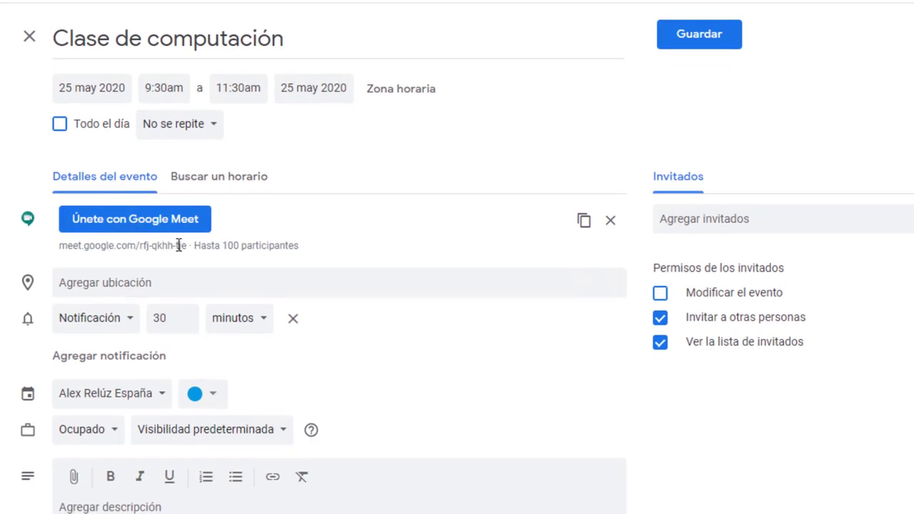
- Replace the event's Google Meet videoconference with a newly generated one and set the location to Perú
click(610, 221)
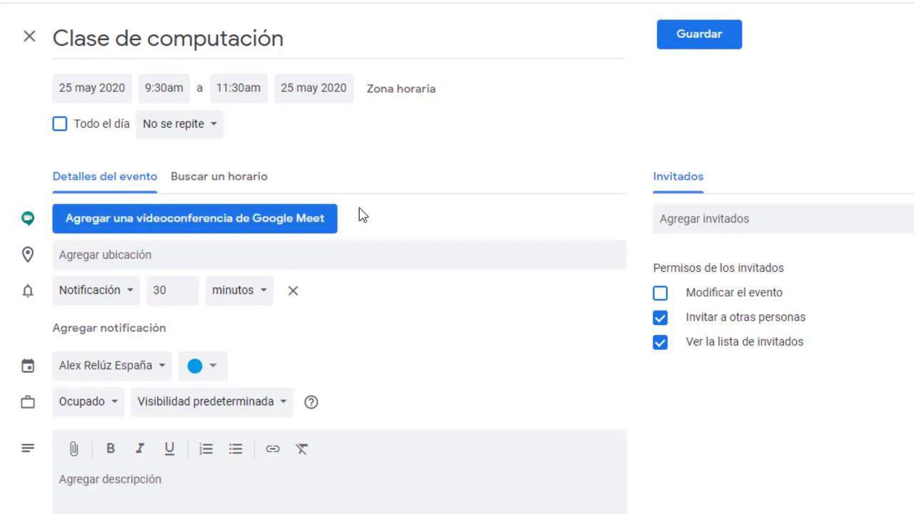
click(277, 227)
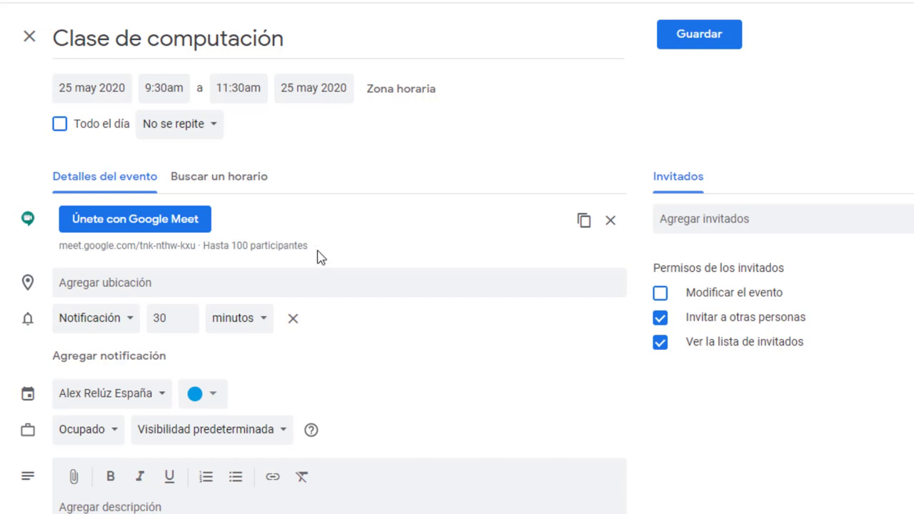
click(199, 284)
text(Peru)
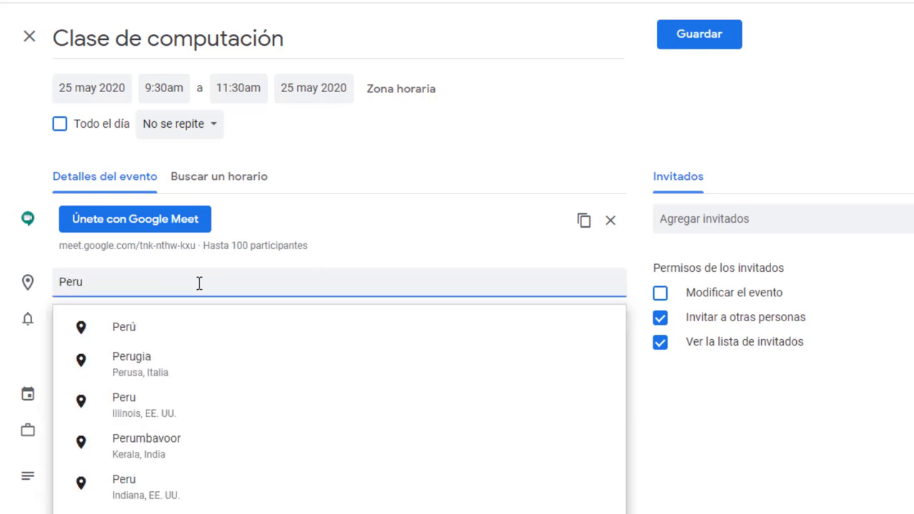
click(147, 333)
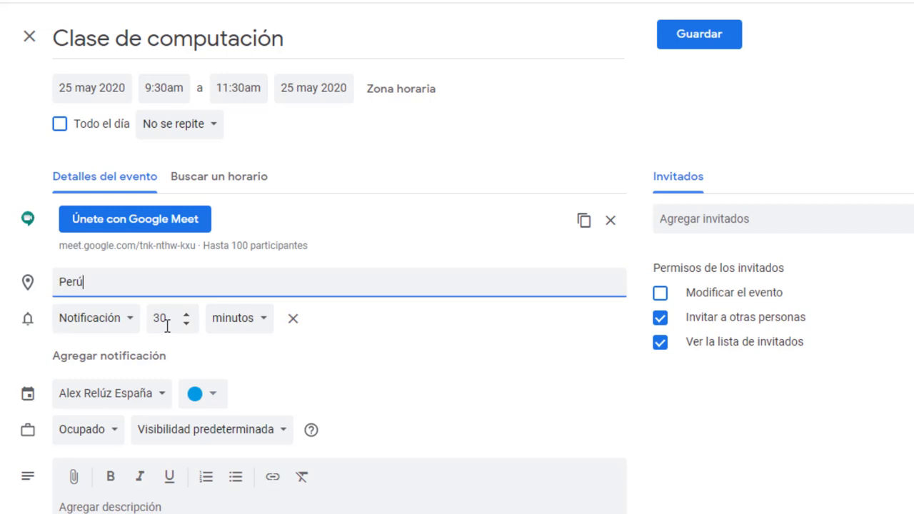
- Add two 10-minute notifications, and remove the 30-minute one and the duplicate so a single 10-minute notification remains
click(148, 355)
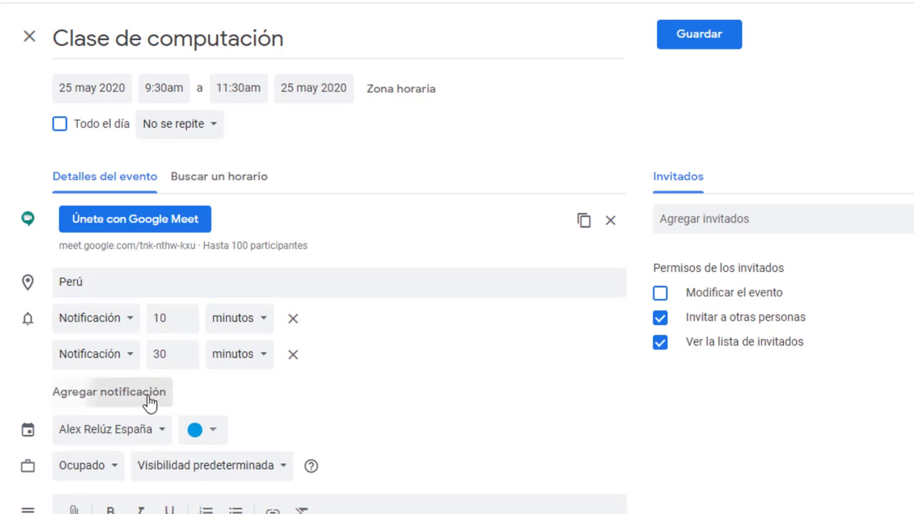
click(150, 393)
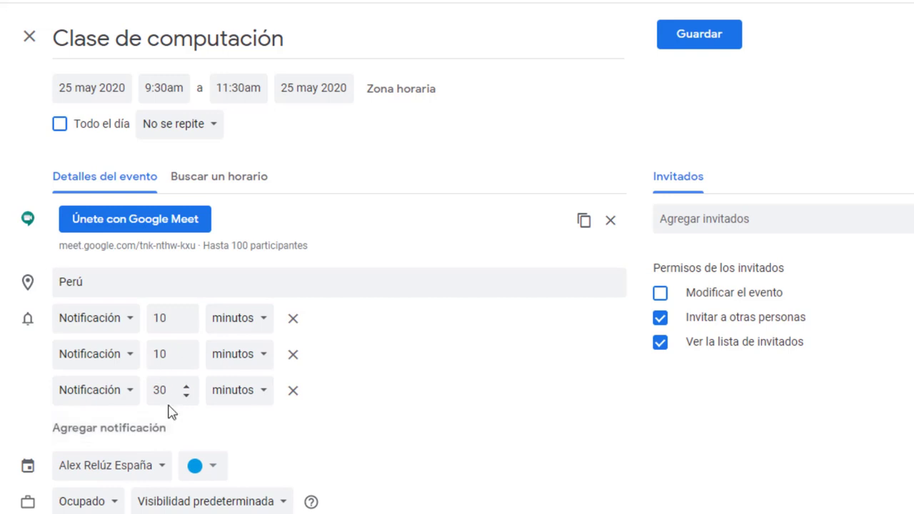
click(293, 390)
click(293, 355)
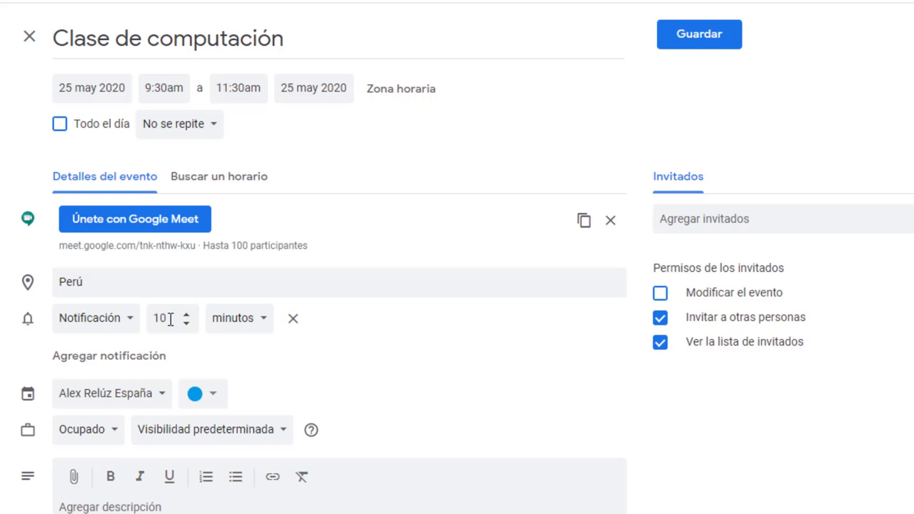
- Review the calendars available for the event and set the event color to Tomate (red)
click(160, 396)
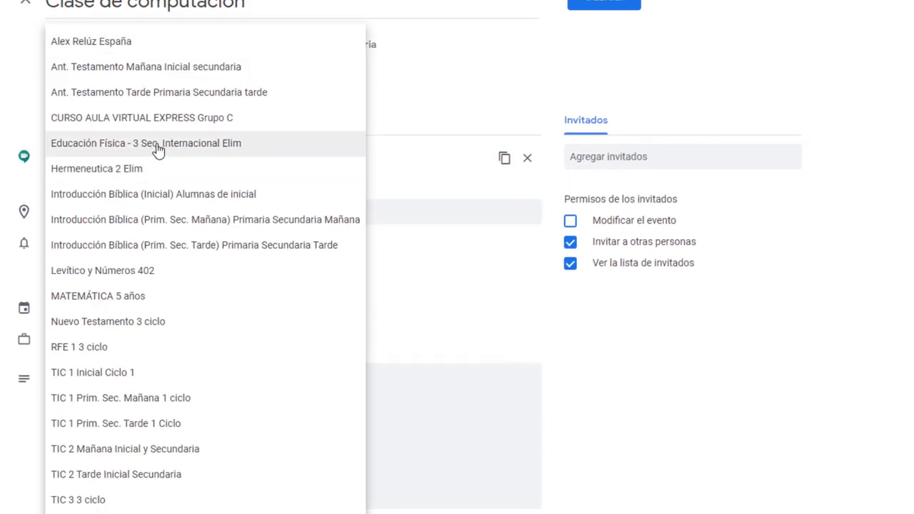
click(418, 302)
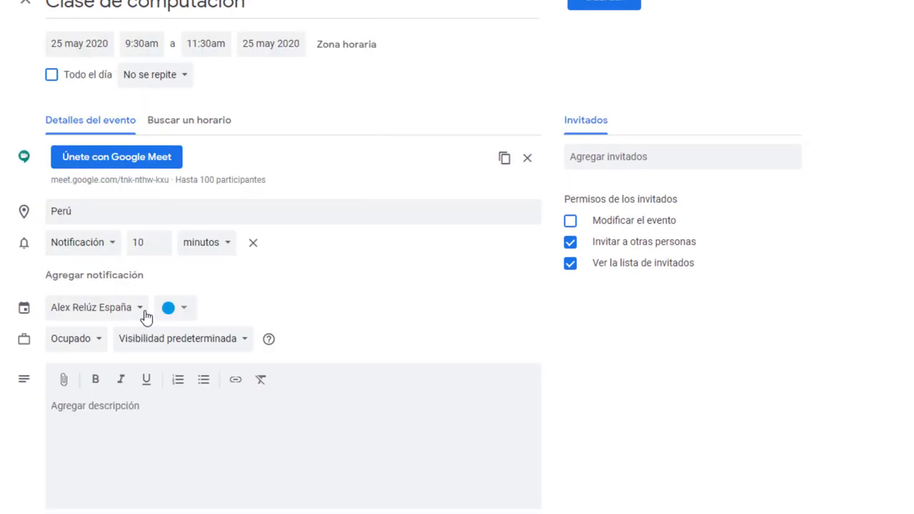
click(170, 310)
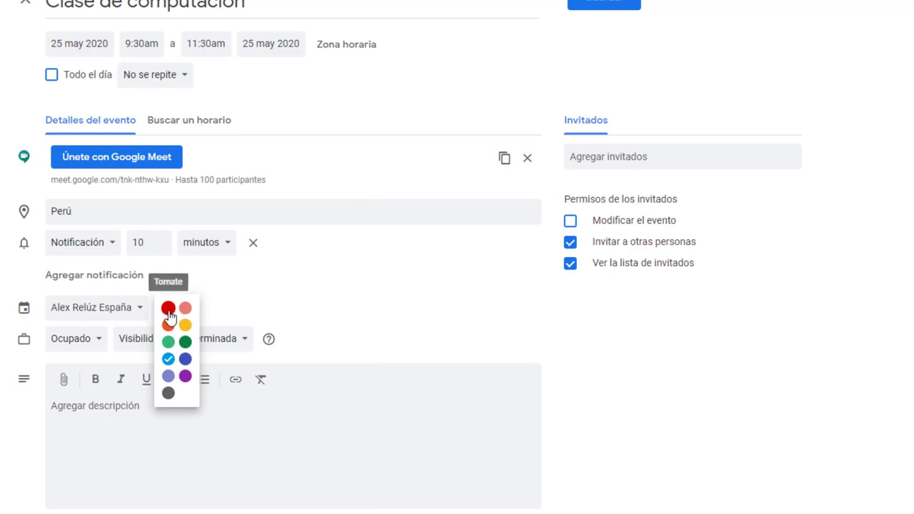
click(169, 309)
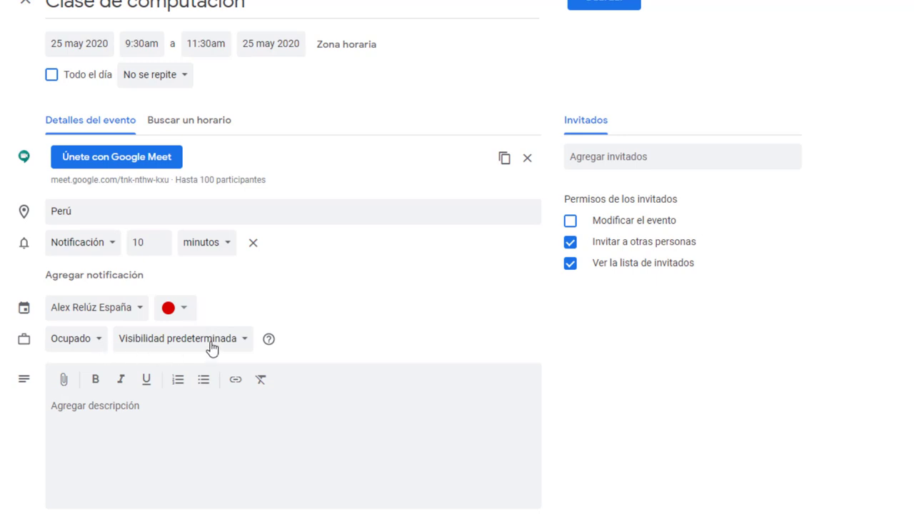
- Enter "Primera clase del curso." as the event description
click(122, 414)
text(Primera clase del curso.)
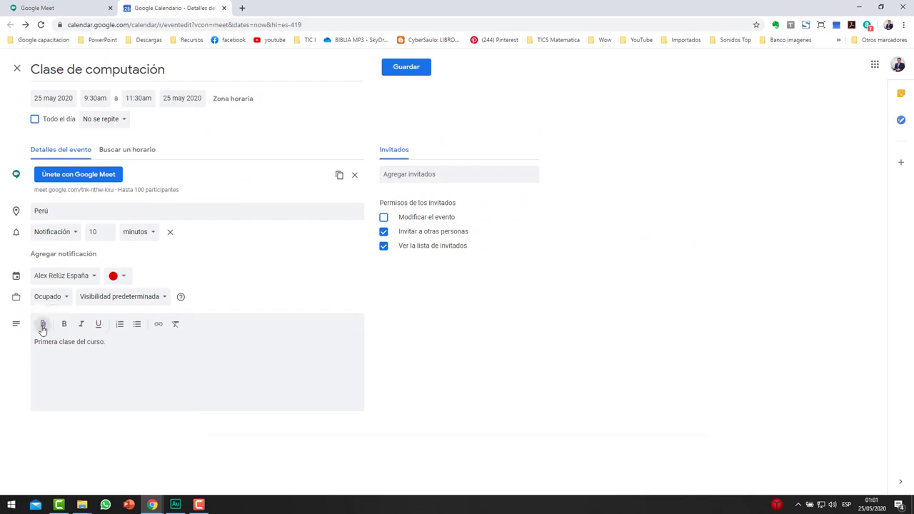
- Upload "Temario aula virtual express oficial.pdf" from the computer and attach it to the event description
click(42, 325)
click(413, 158)
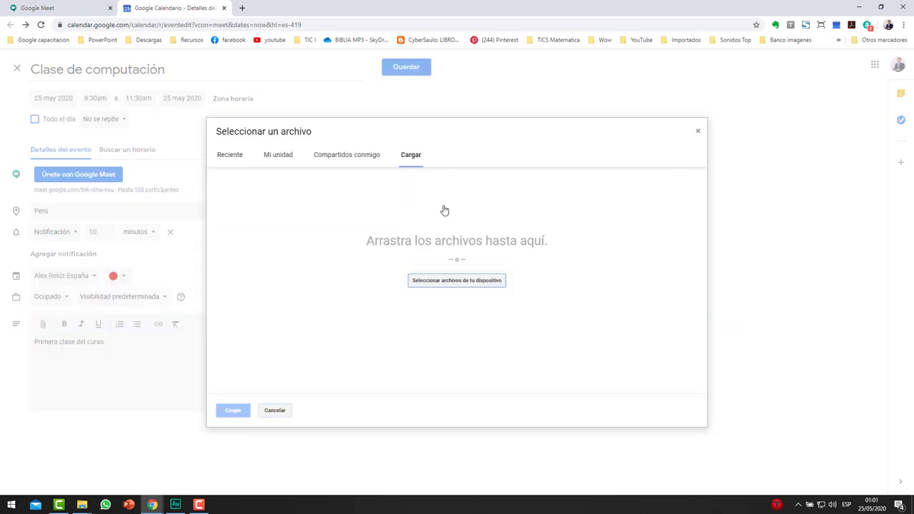
click(456, 279)
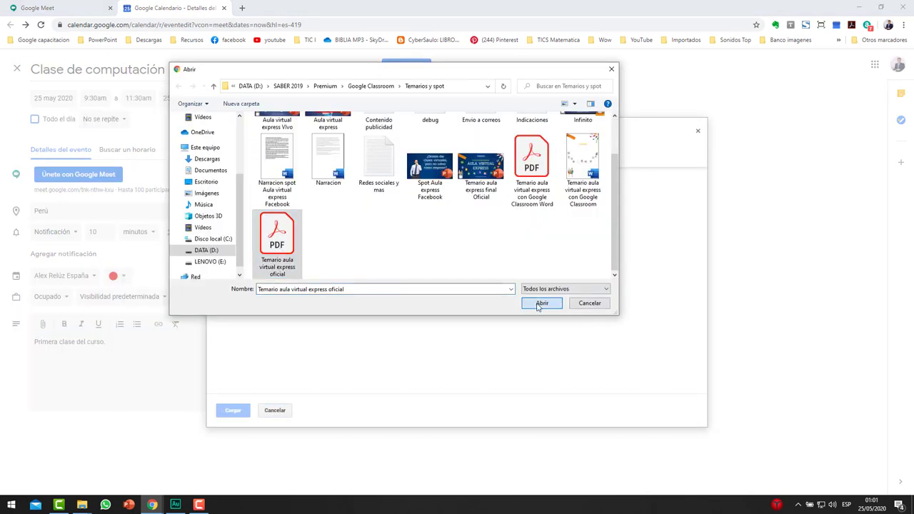
click(541, 304)
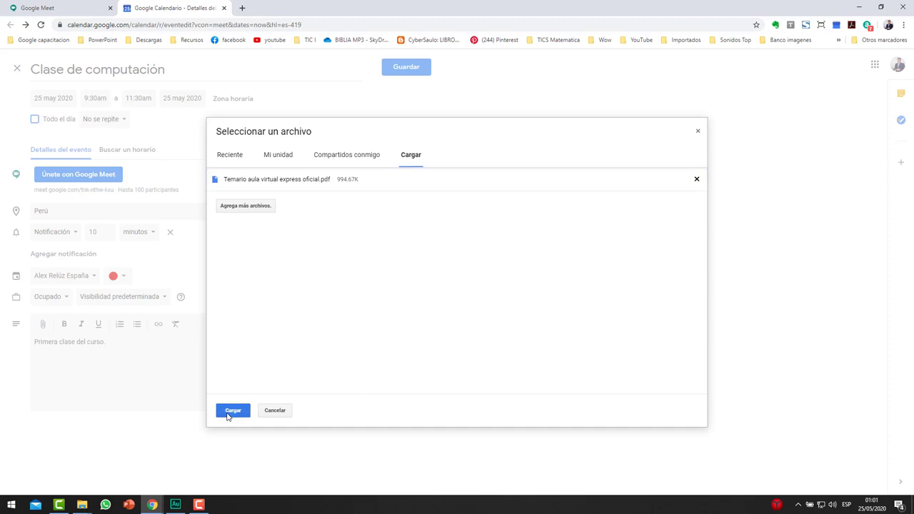
click(233, 412)
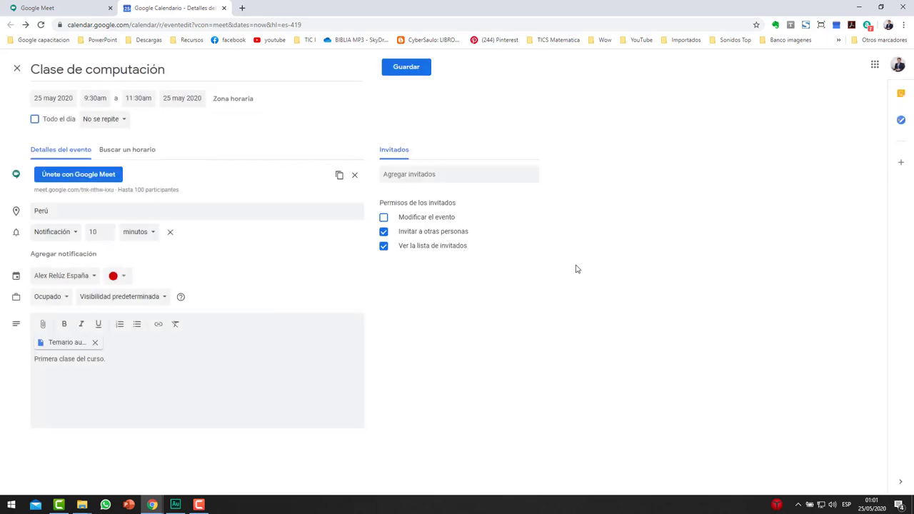
- Search the guest suggestions for "saber" and add the student's e-mail address as an event guest
click(481, 177)
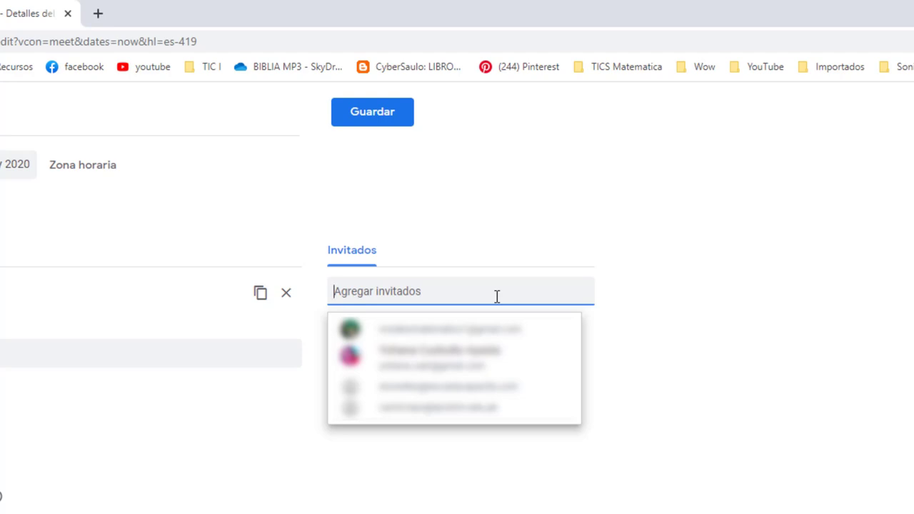
text(saber)
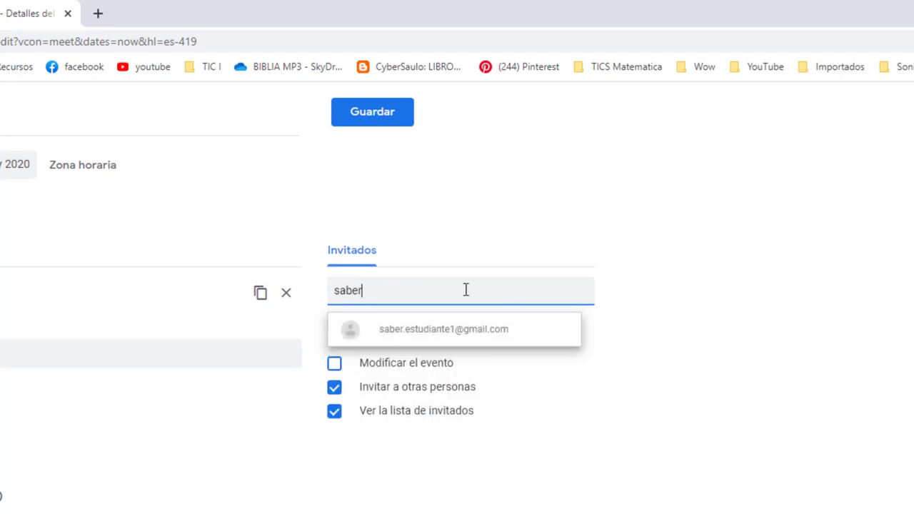
click(464, 336)
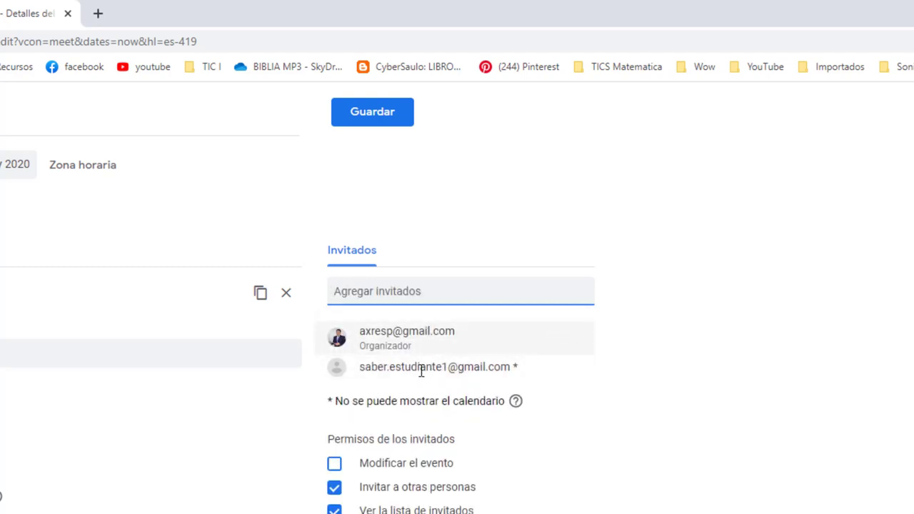
mouse_move(421, 370)
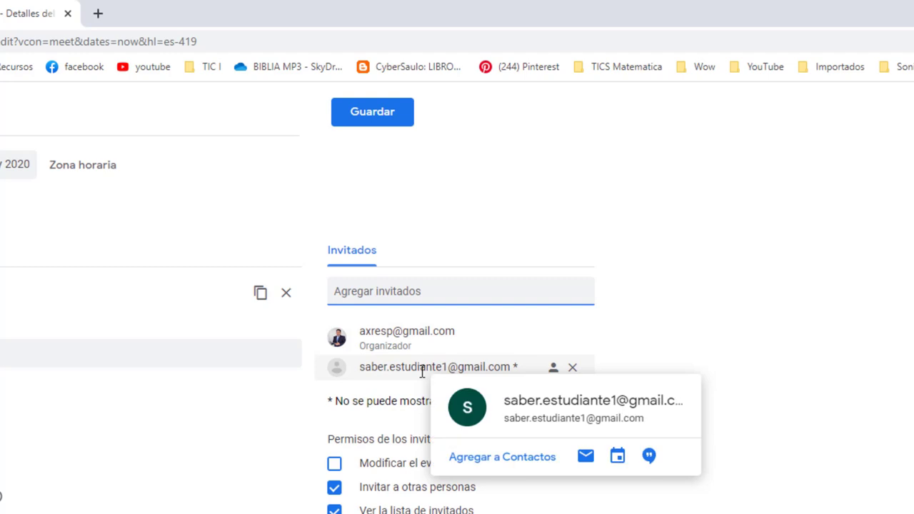
- Add the first suggested contact as a second guest and remove that guest from the list again
click(454, 294)
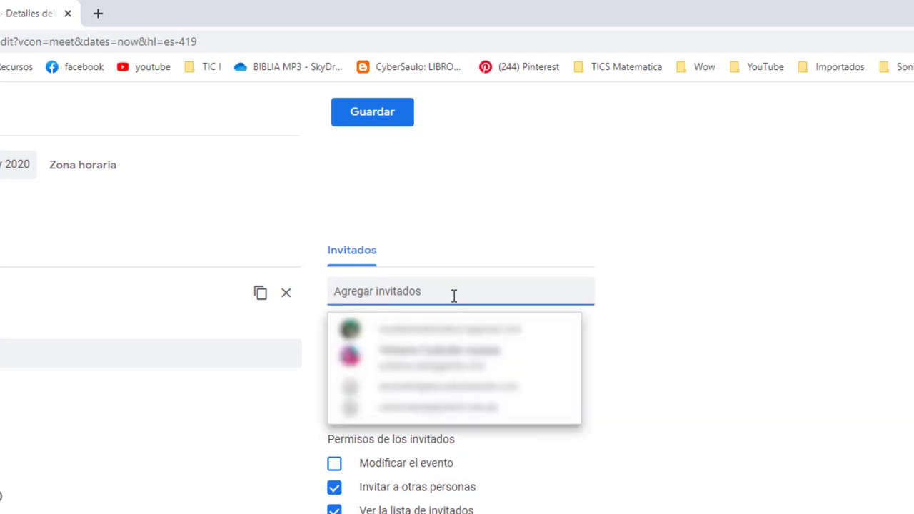
click(471, 331)
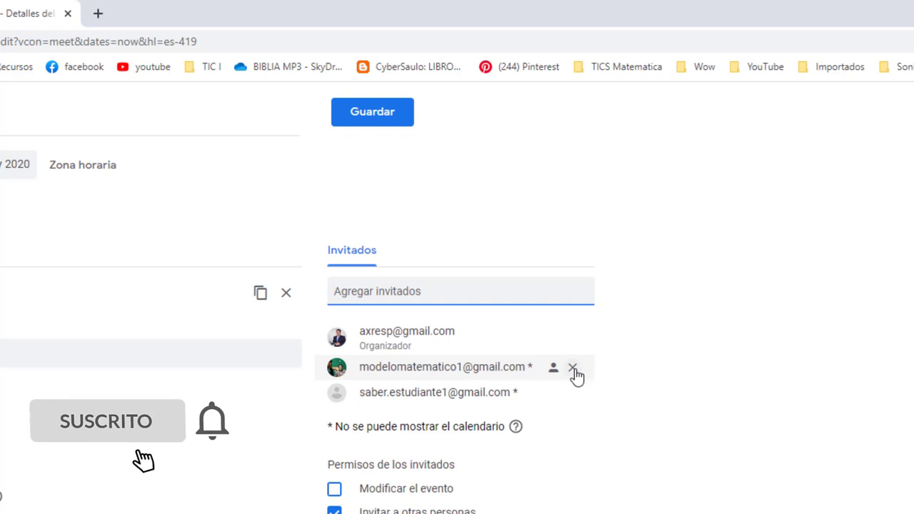
click(572, 367)
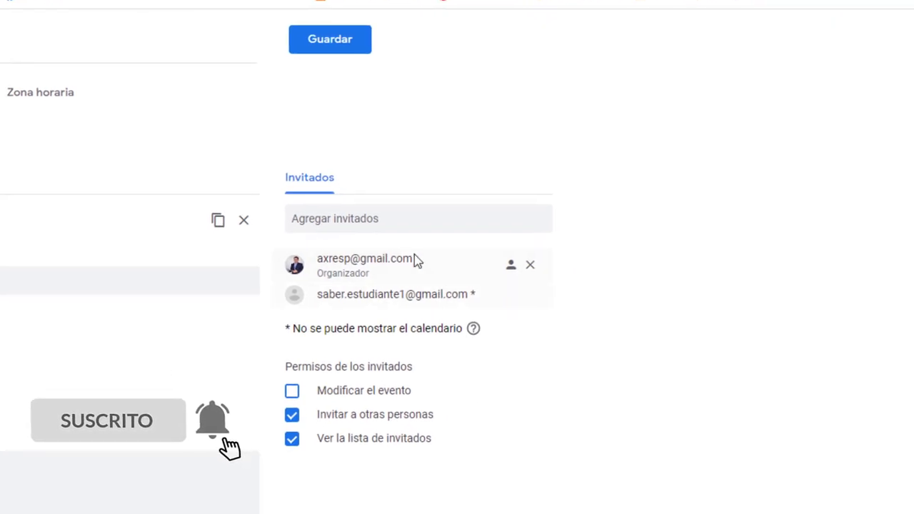
- Try the guest permission to modify the event, switch it back off, and disallow inviting other people
click(294, 397)
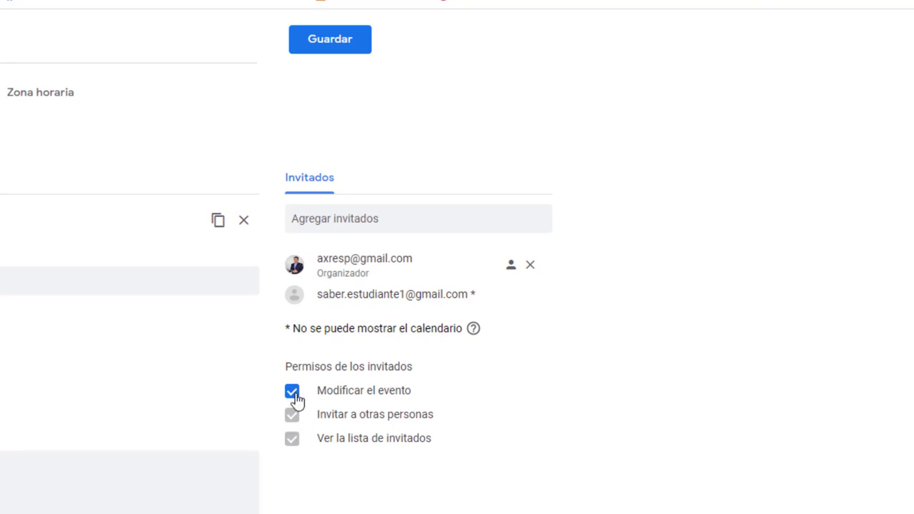
click(295, 398)
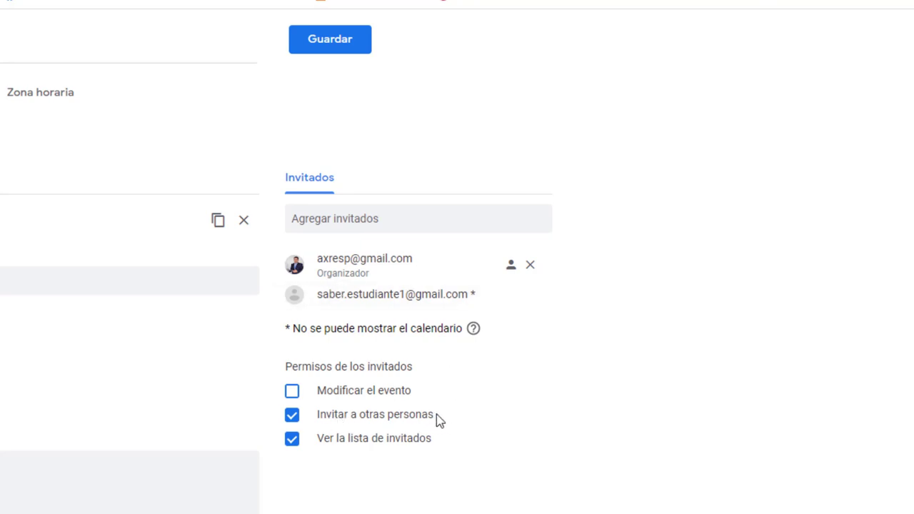
click(293, 417)
- Copy the event's Google Meet link, save the event, and send the e-mail invitations to the guests
click(332, 43)
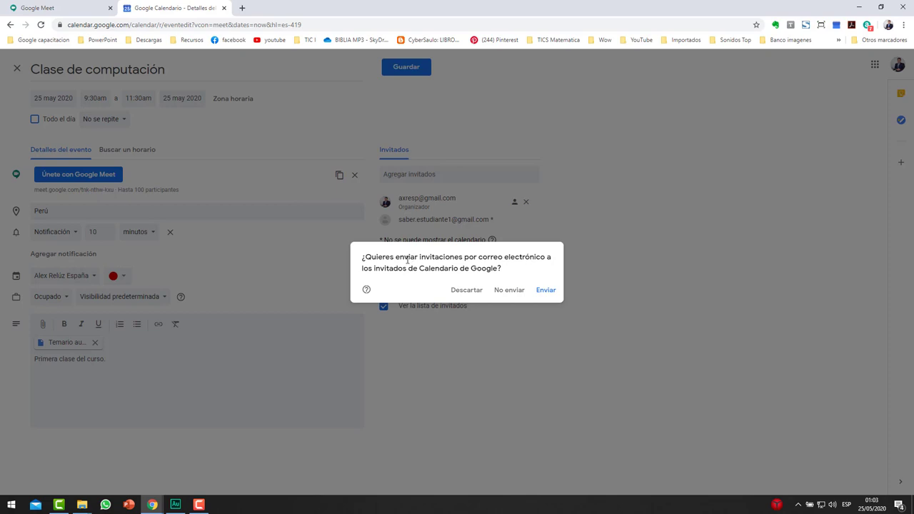
click(467, 291)
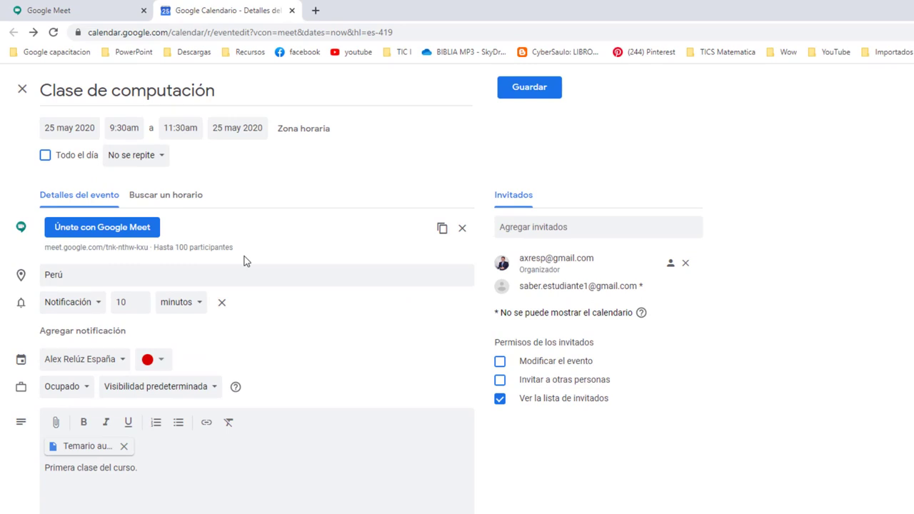
click(442, 229)
click(539, 92)
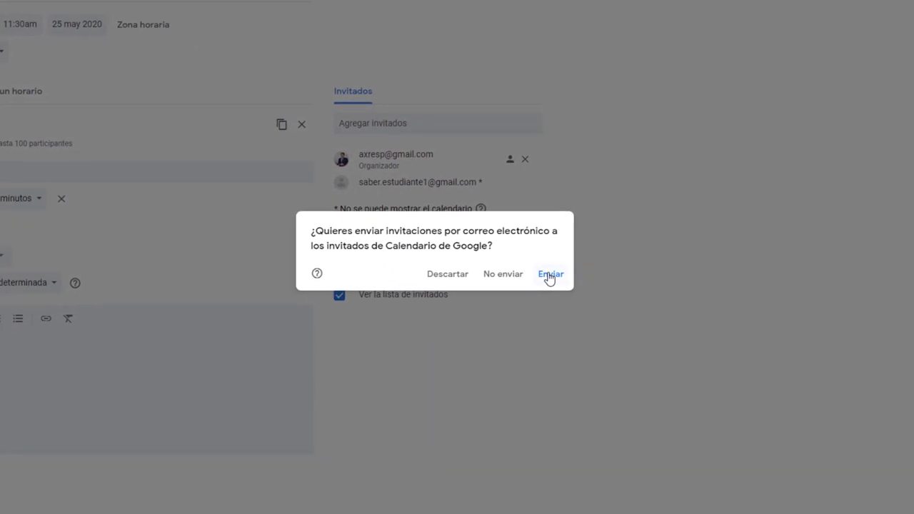
click(550, 275)
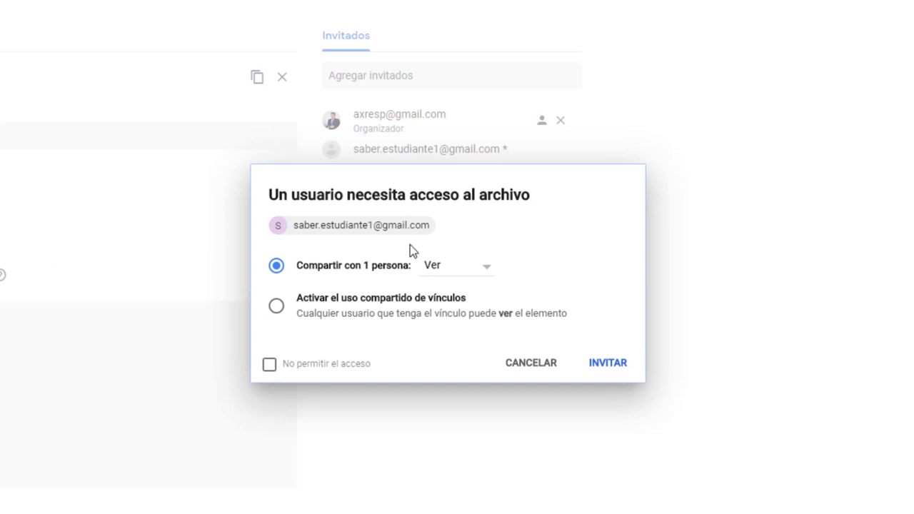
- Review the access levels for the attached file and share it with the guest as Ver (view only)
click(474, 271)
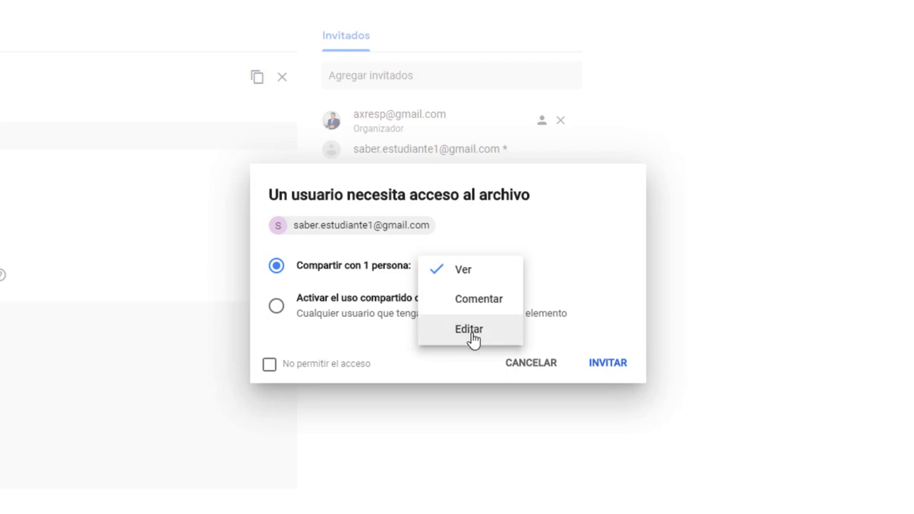
click(464, 277)
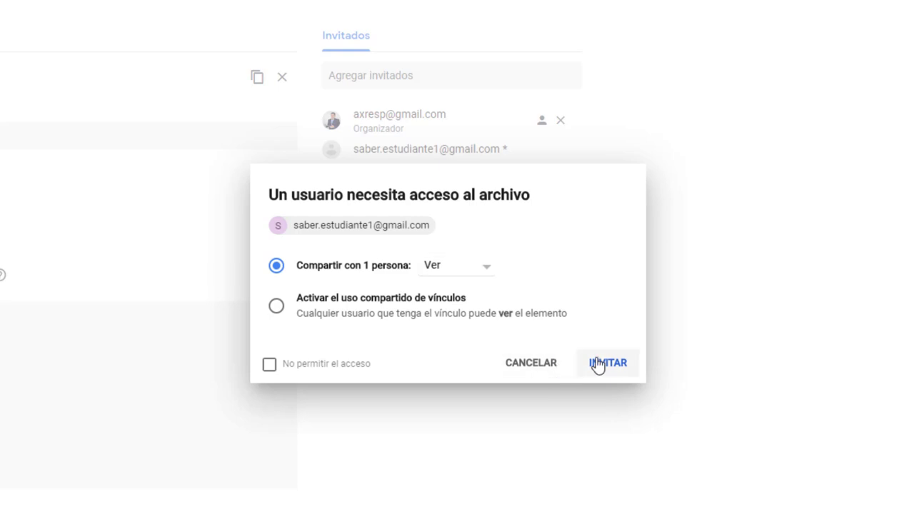
click(534, 354)
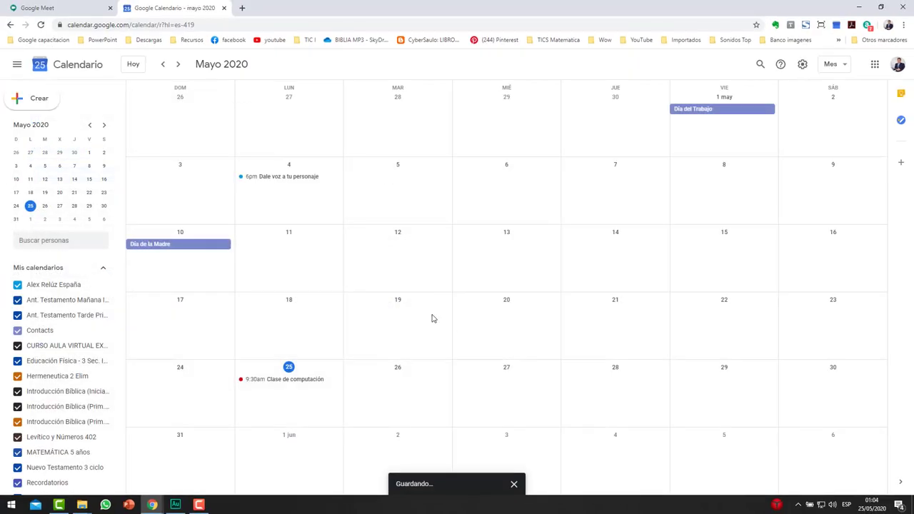
- Open the "Clase de computación" event on 25 May and review its details and guest list
click(294, 382)
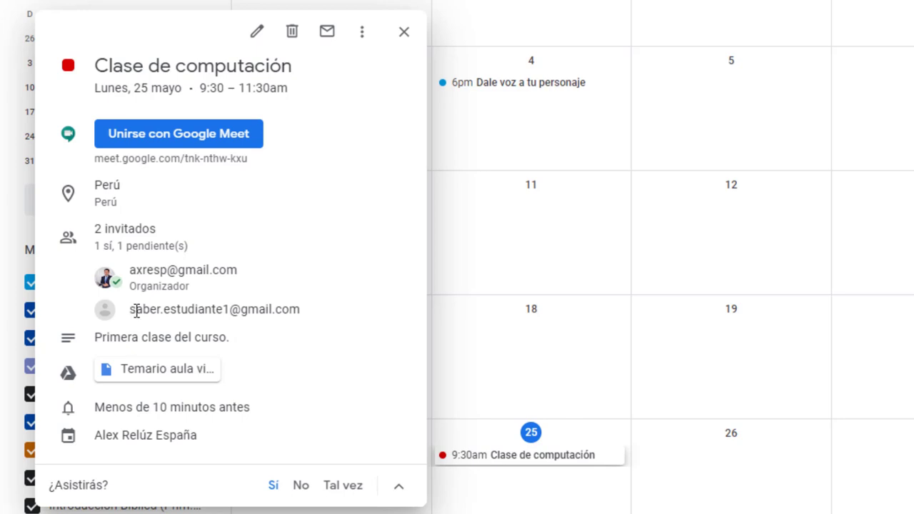
mouse_move(293, 309)
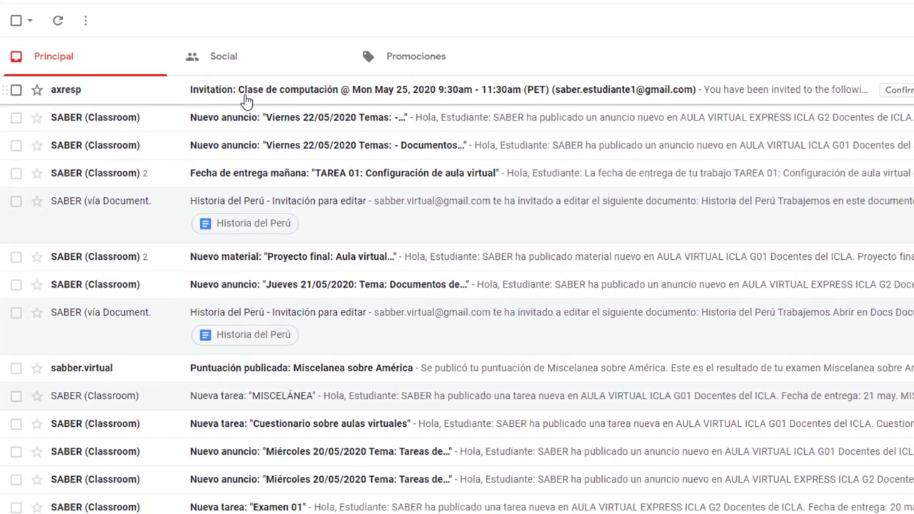
- In the student's Gmail, open the "Clase de computación" invitation, review its details and attachments, and accept it with Sí
click(266, 107)
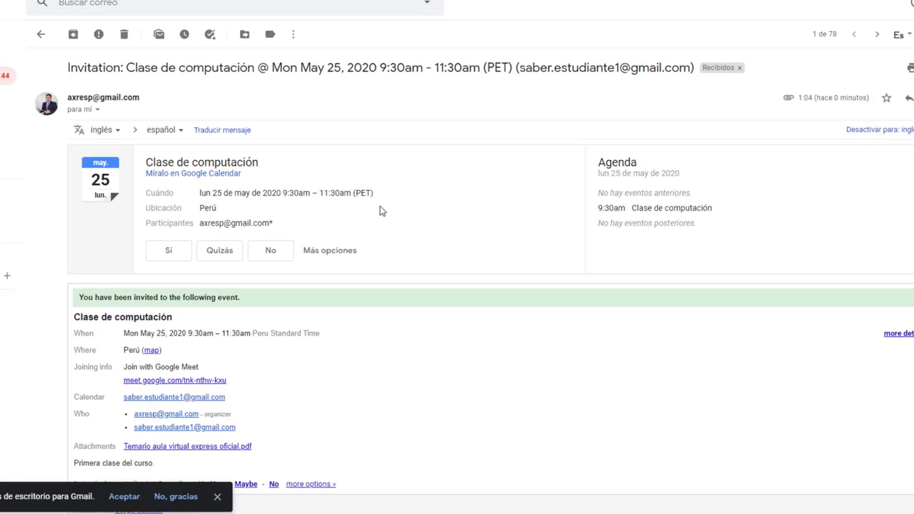
scroll(378, 305, down, 2)
scroll(378, 305, up, 1)
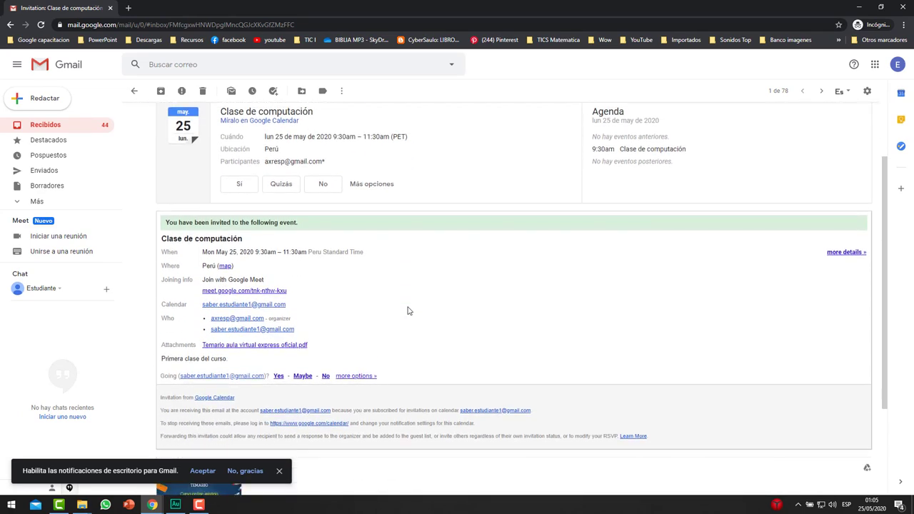
scroll(408, 310, down, 3)
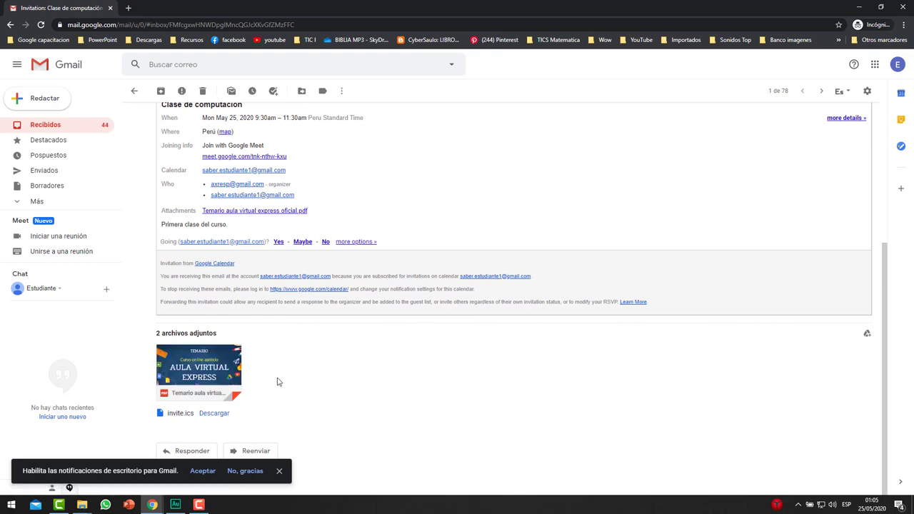
scroll(279, 382, up, 6)
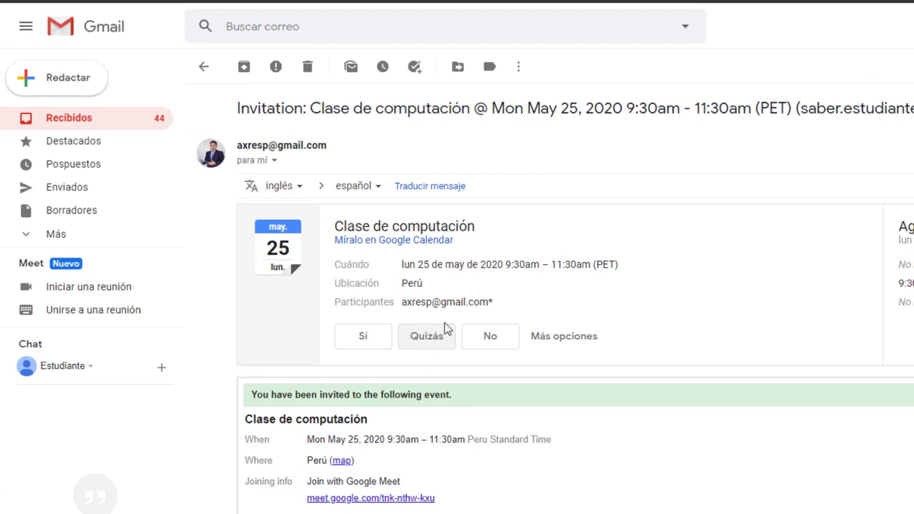
click(361, 338)
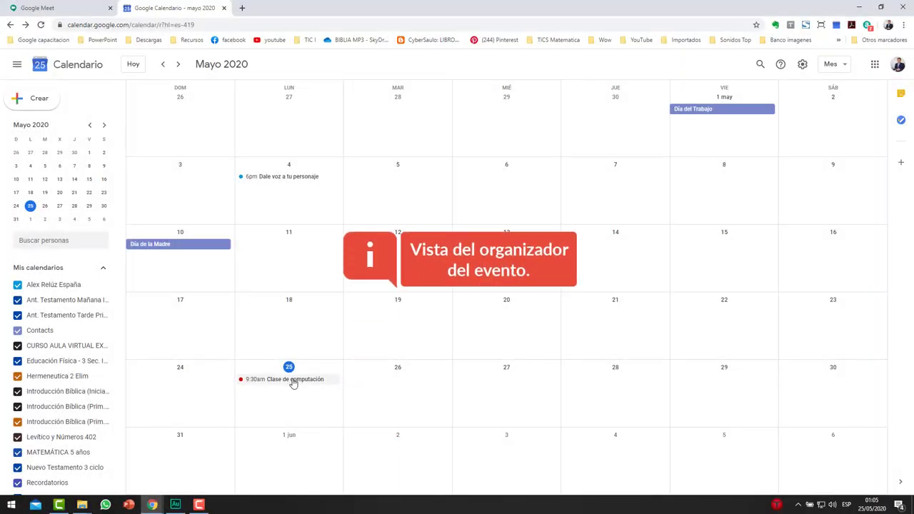
- Check the guest's response in the organizer's calendar event, and open the Google Meet link from the student's invitation e-mail
click(293, 380)
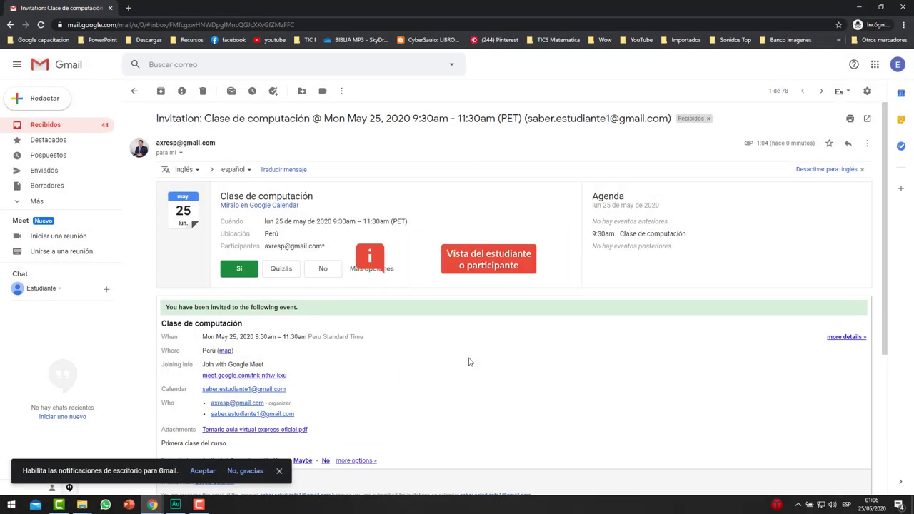
click(280, 375)
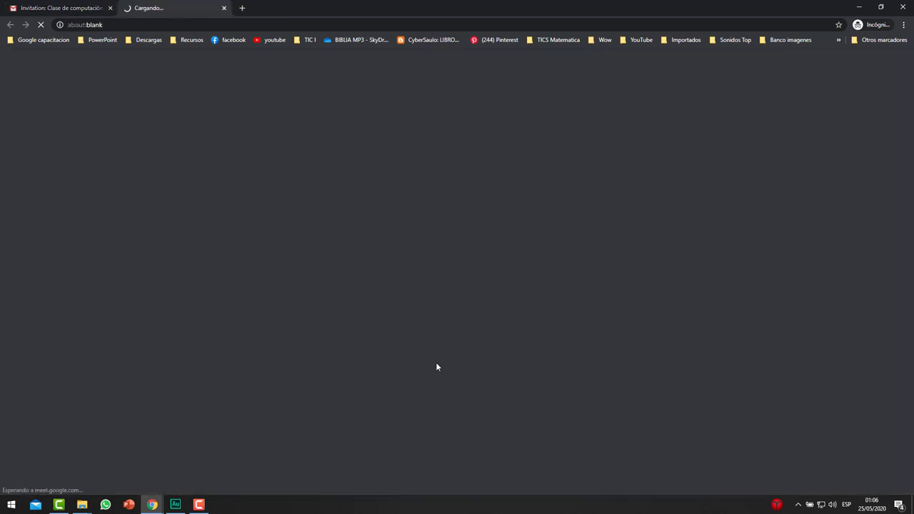